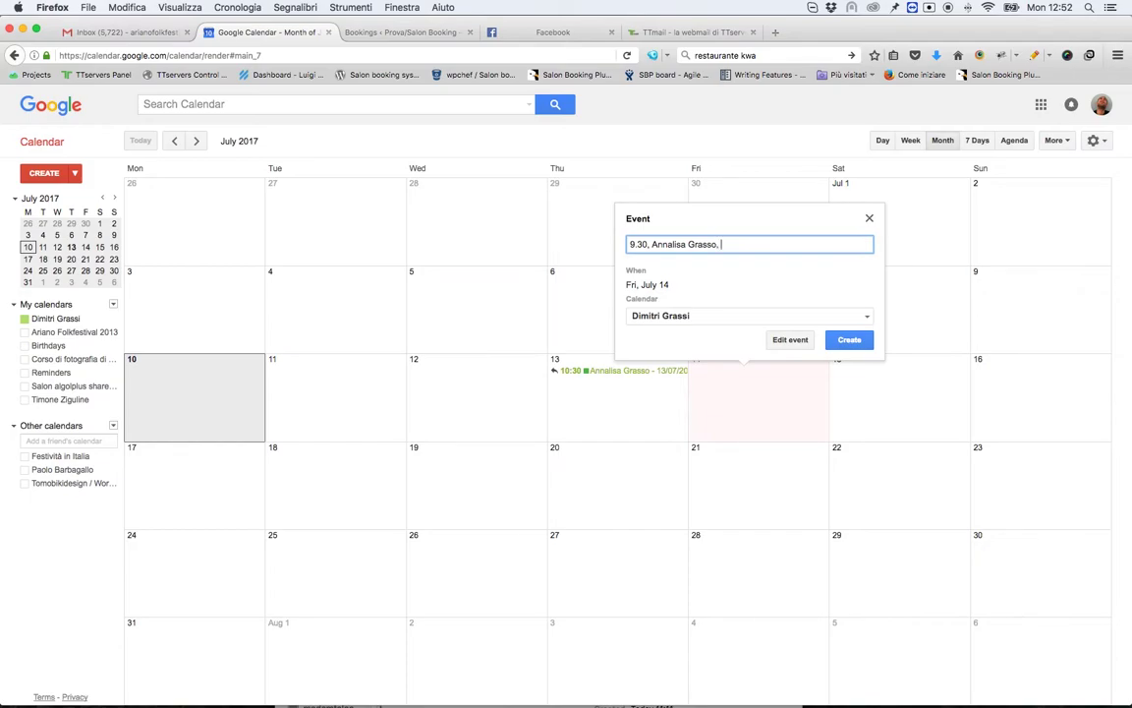
# Step: Finish the Fri 14 title as '9.30, <customer>, Manicure' and select the whole title
pyautogui.write('Manicure')
pyautogui.moveTo(758, 243); pyautogui.dragTo(594, 234)
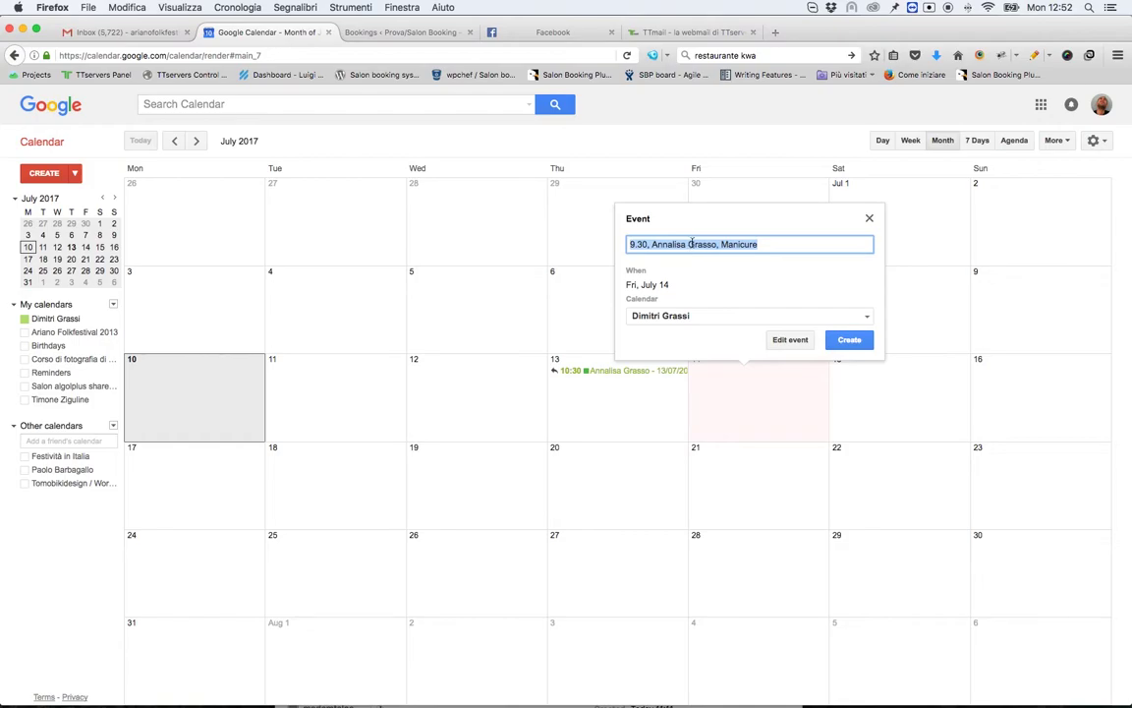
# Step: Create the Fri 14 Manicure appointment so it syncs as a 09:30 booking event
pyautogui.click(842, 340)
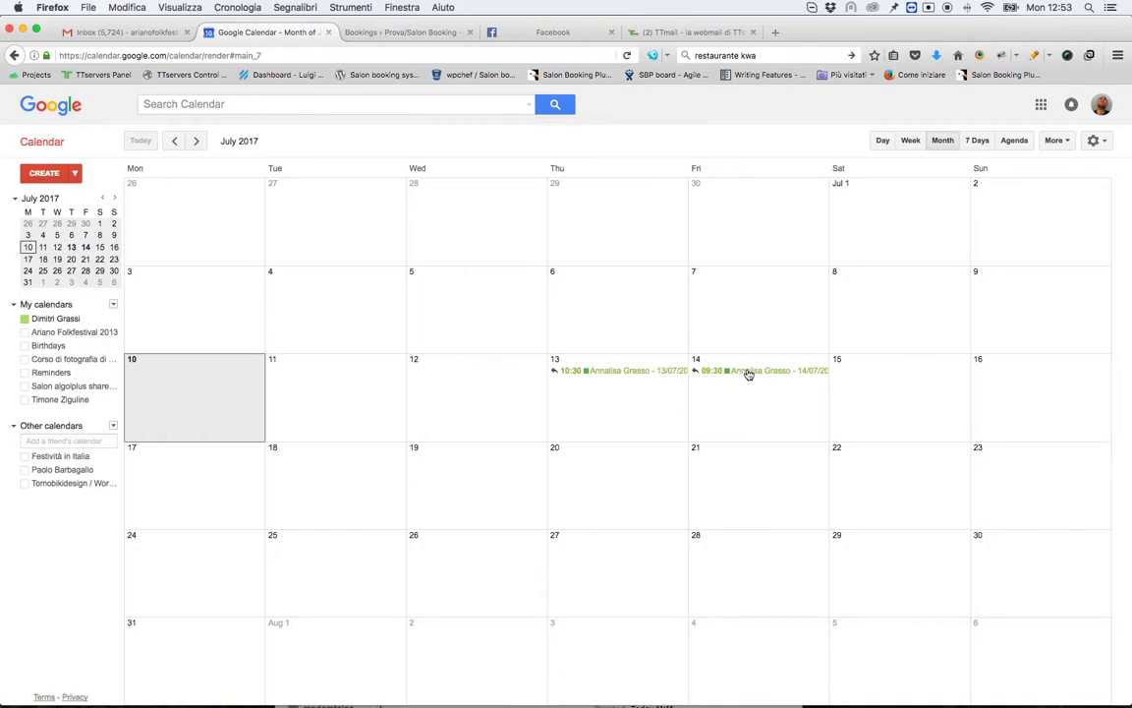
# Step: Review the Fri 14 booking event's full details, then move to the salon's Bookings list
pyautogui.click(748, 374)
pyautogui.click(854, 342)
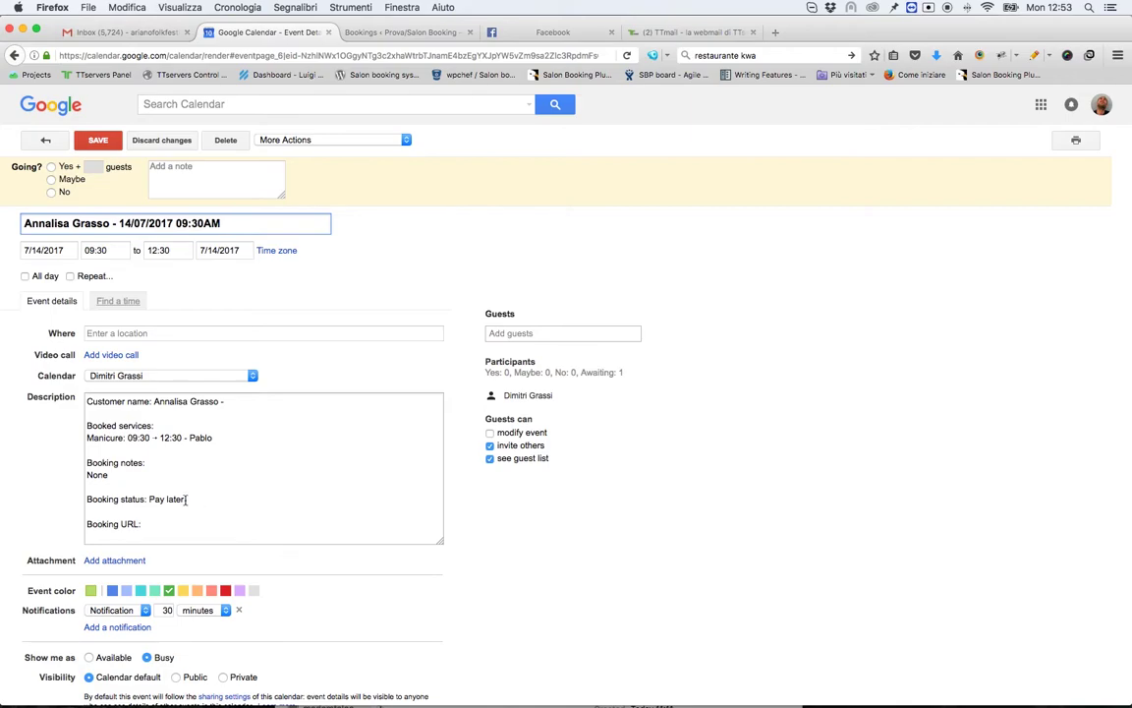
pyautogui.click(32, 142)
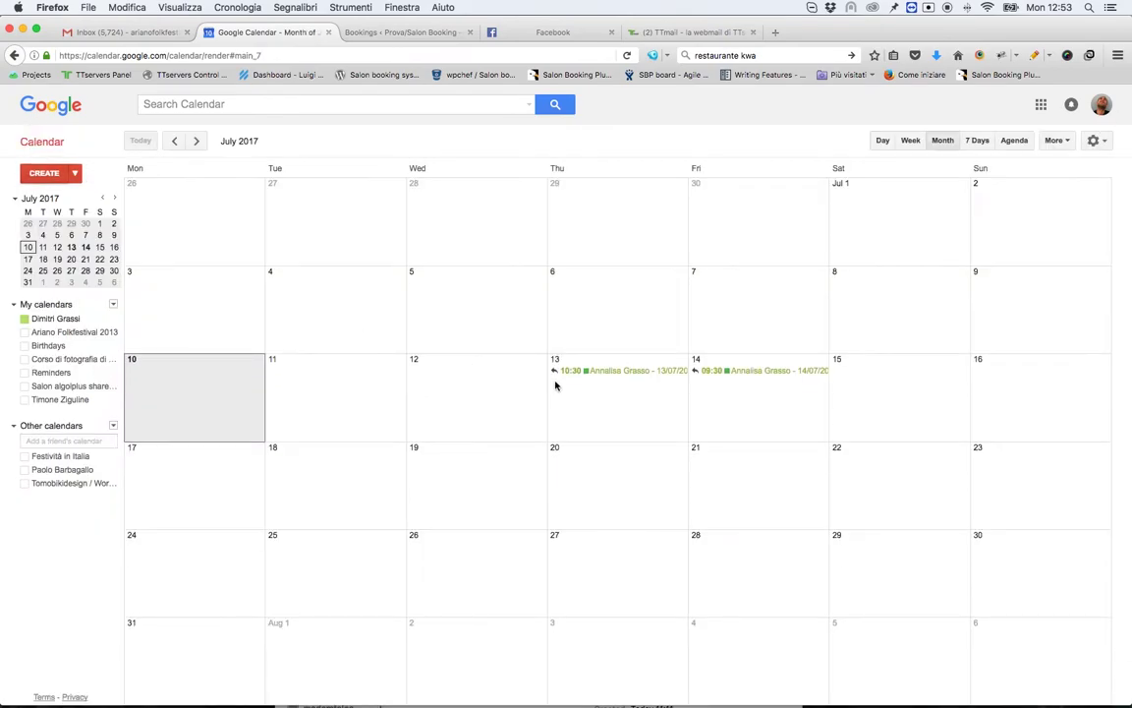
pyautogui.click(425, 34)
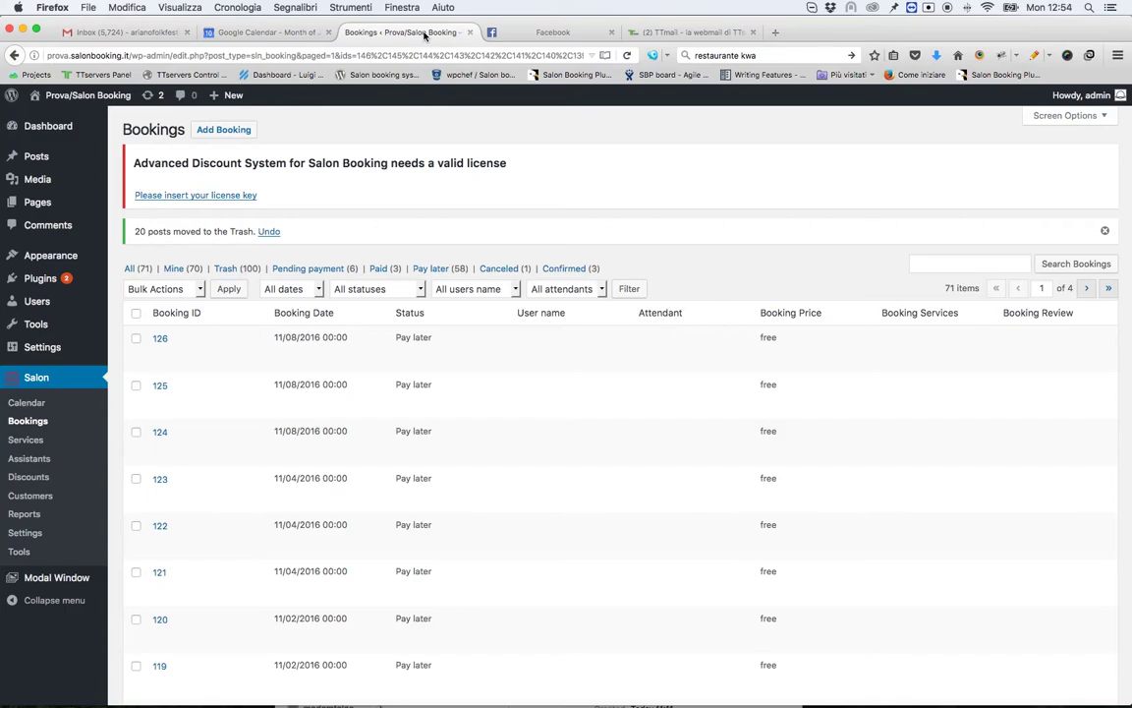
# Step: Reload the Salon Booking Bookings list page
pyautogui.press('super+r')
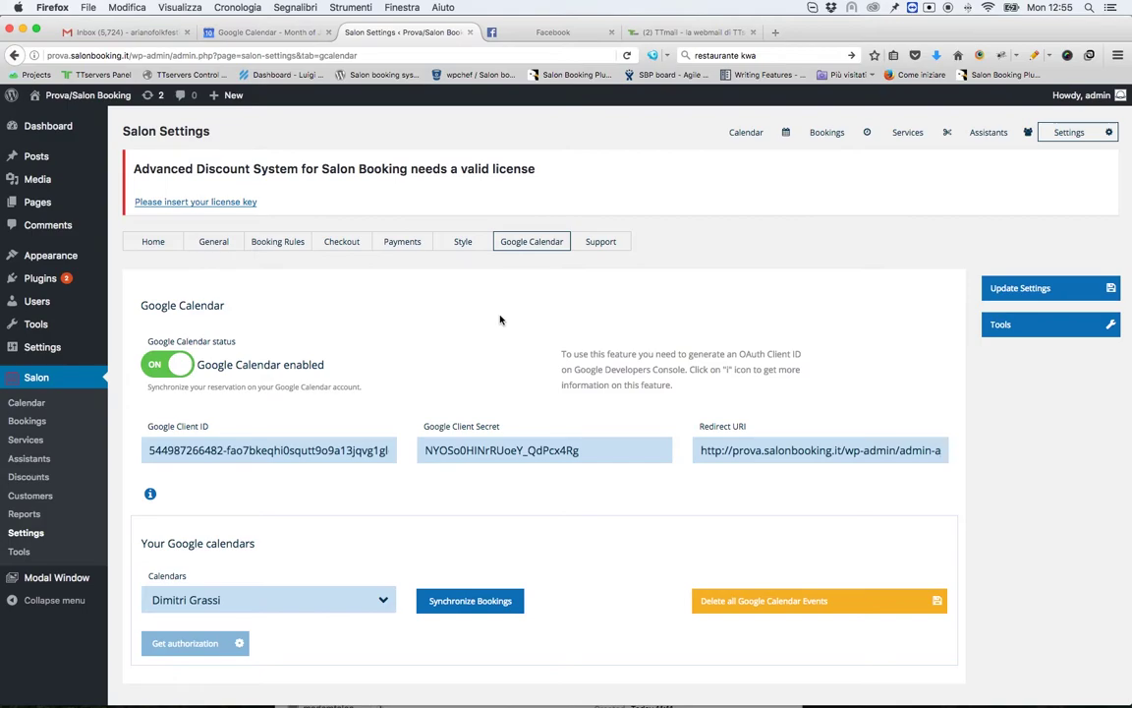
# Step: Scroll through and reload the Salon Booking Google Calendar sync settings
pyautogui.scroll(-1, 499, 319)
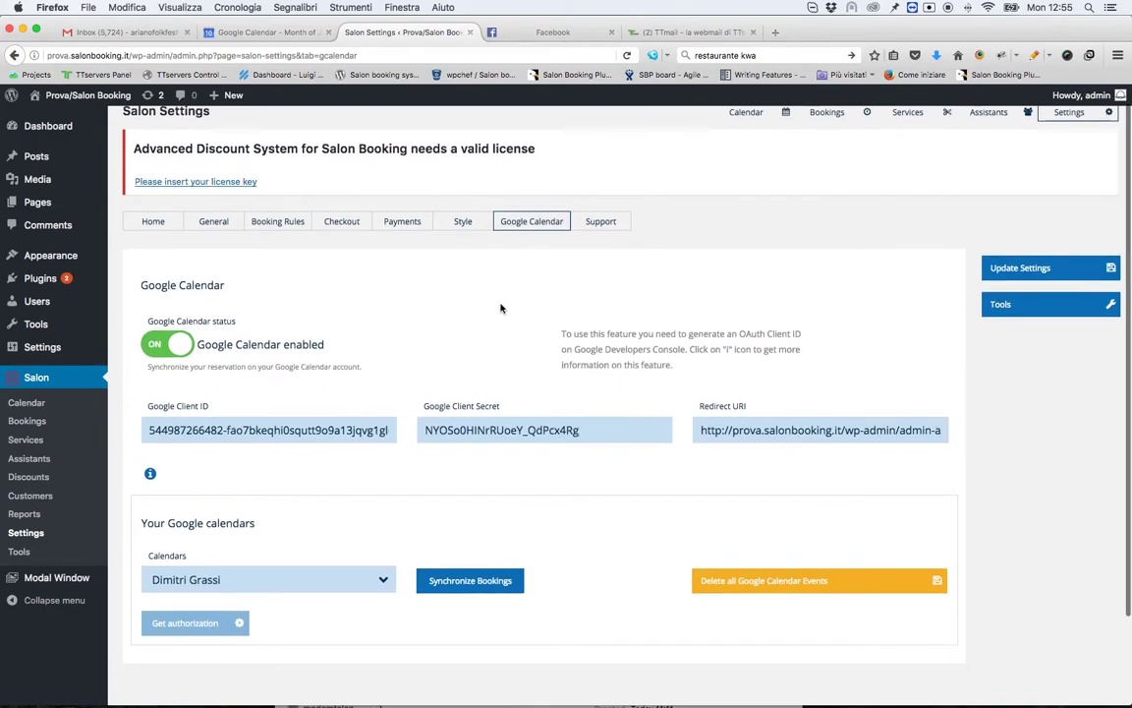
pyautogui.scroll(-1, 501, 308)
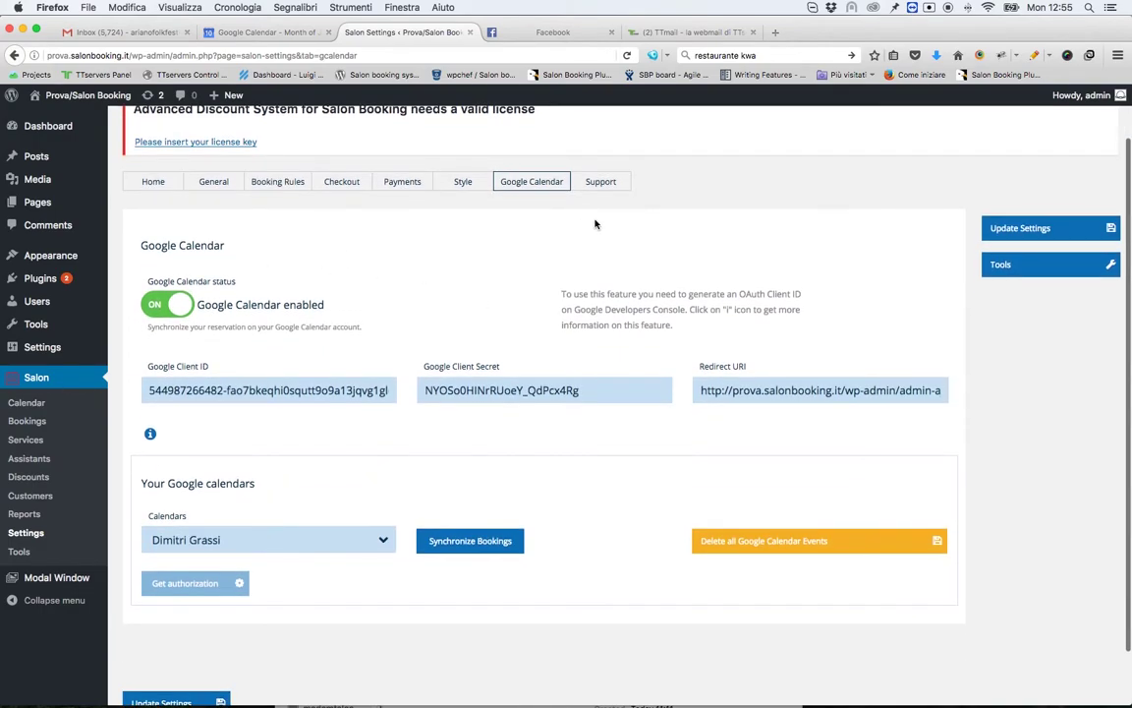
pyautogui.scroll(1, 521, 197)
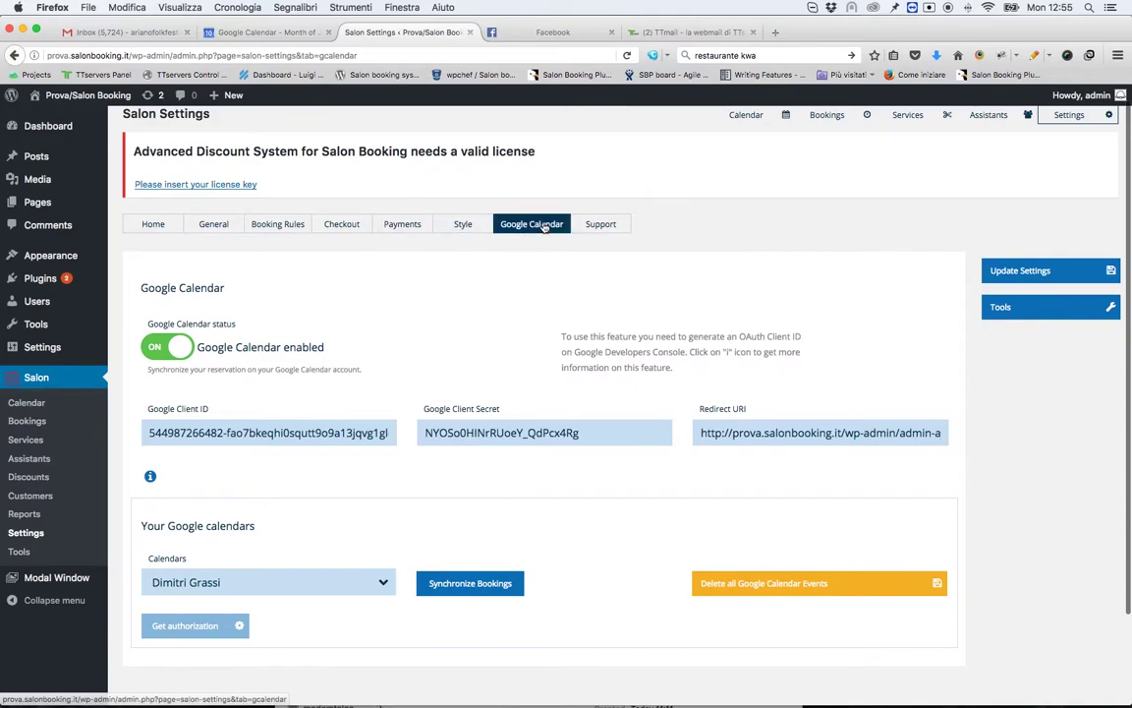
pyautogui.click(546, 226)
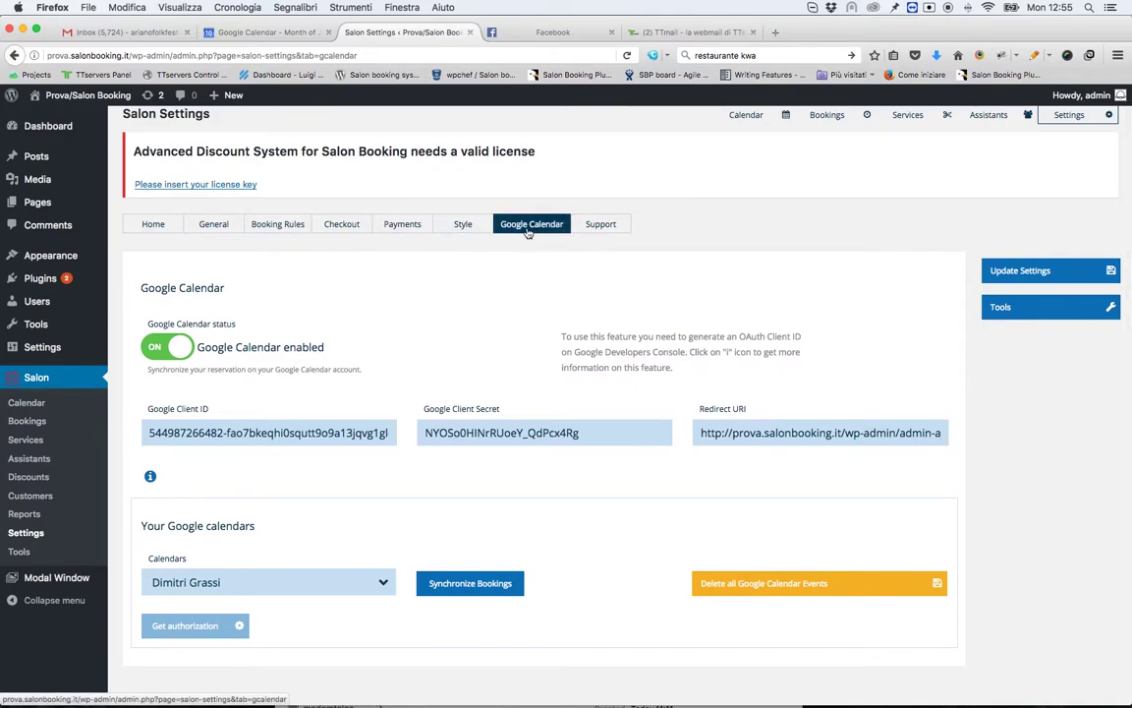
pyautogui.scroll(-1, 452, 285)
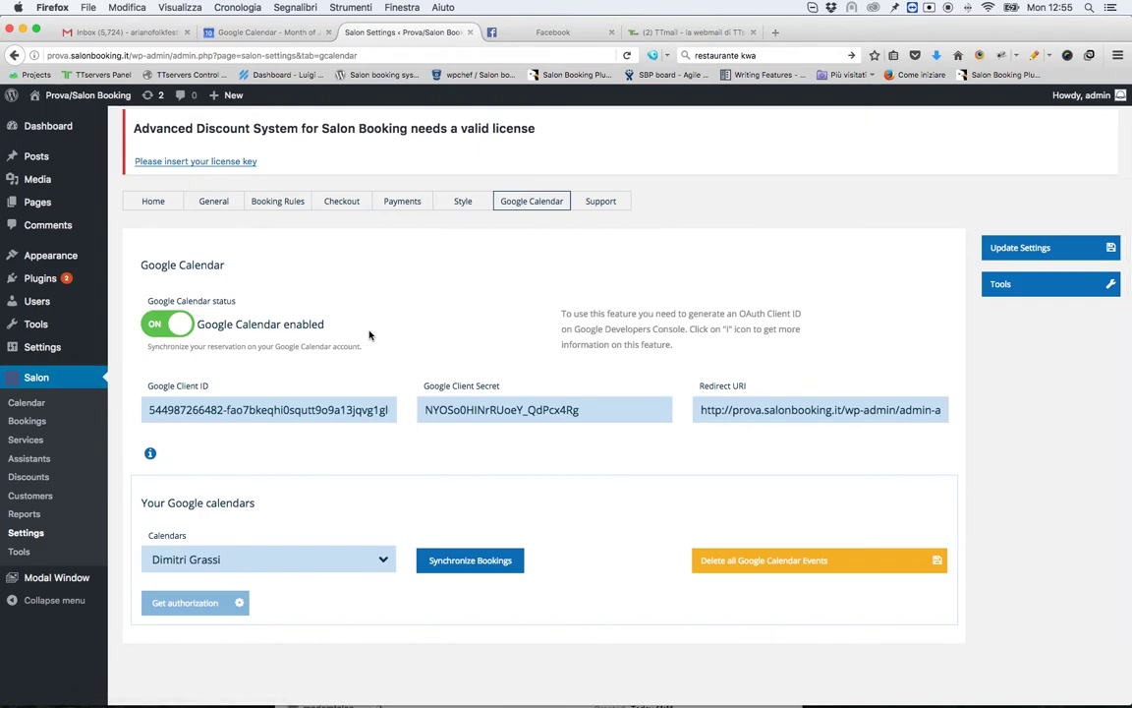
pyautogui.scroll(-3, 368, 335)
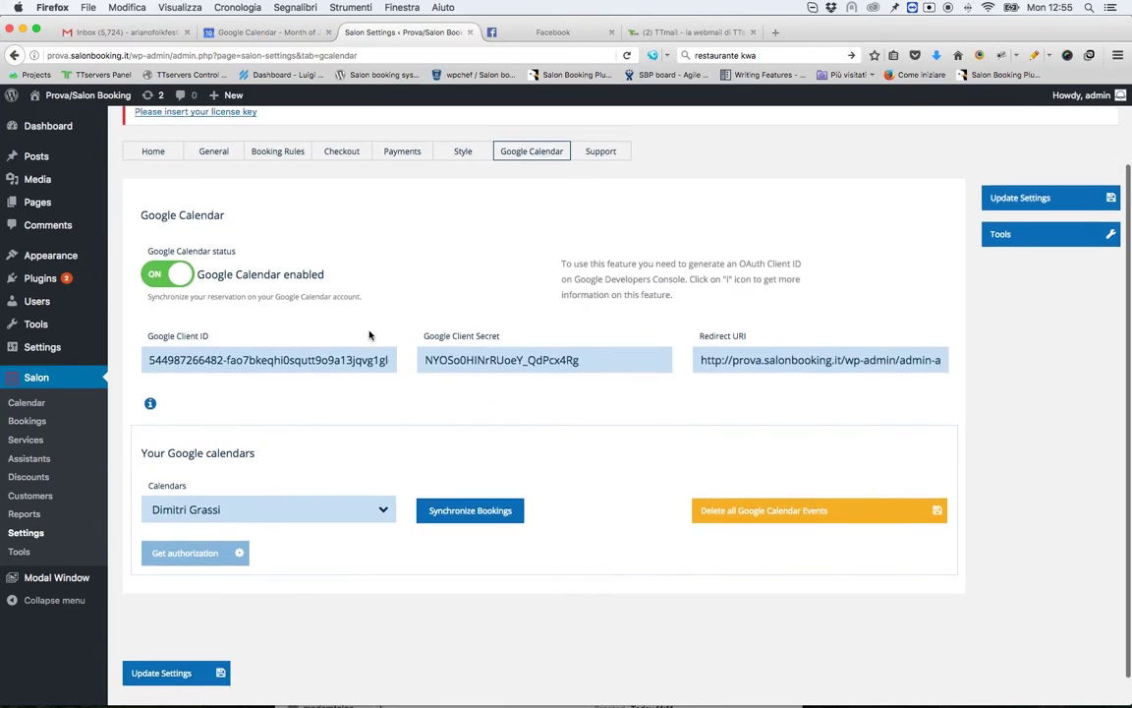
pyautogui.scroll(-1, 356, 418)
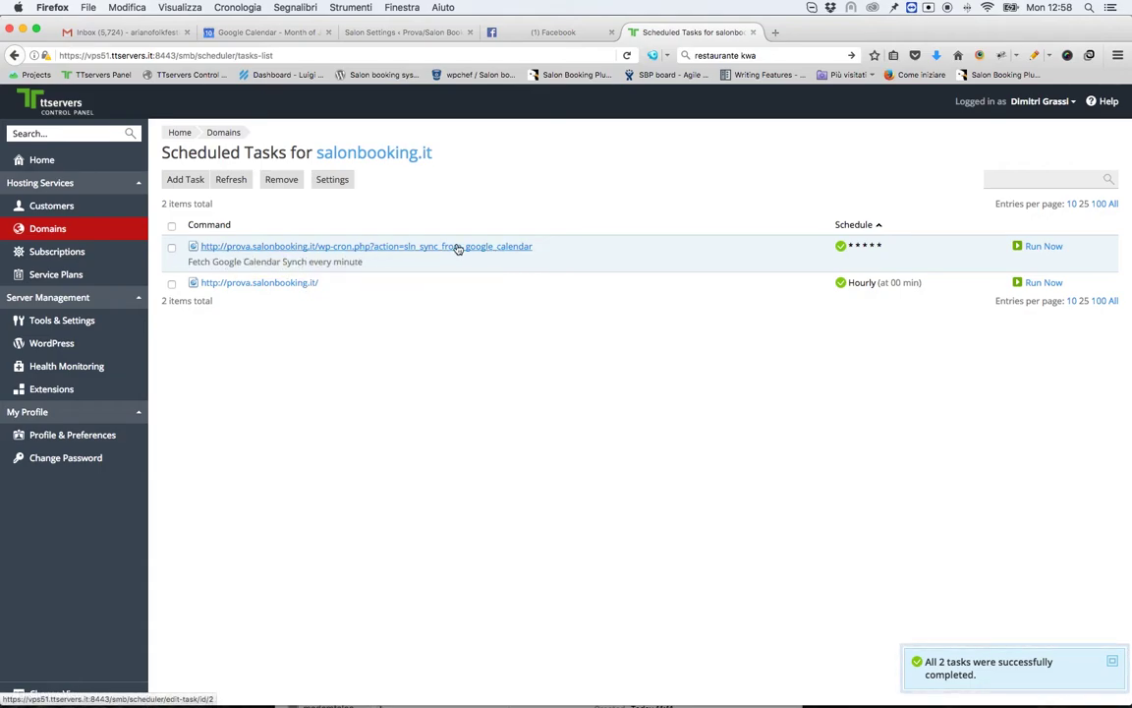
# Step: Check the sln_sync_from_google_calendar task's URL and every-minute cron schedule, then leave the task
pyautogui.click(396, 247)
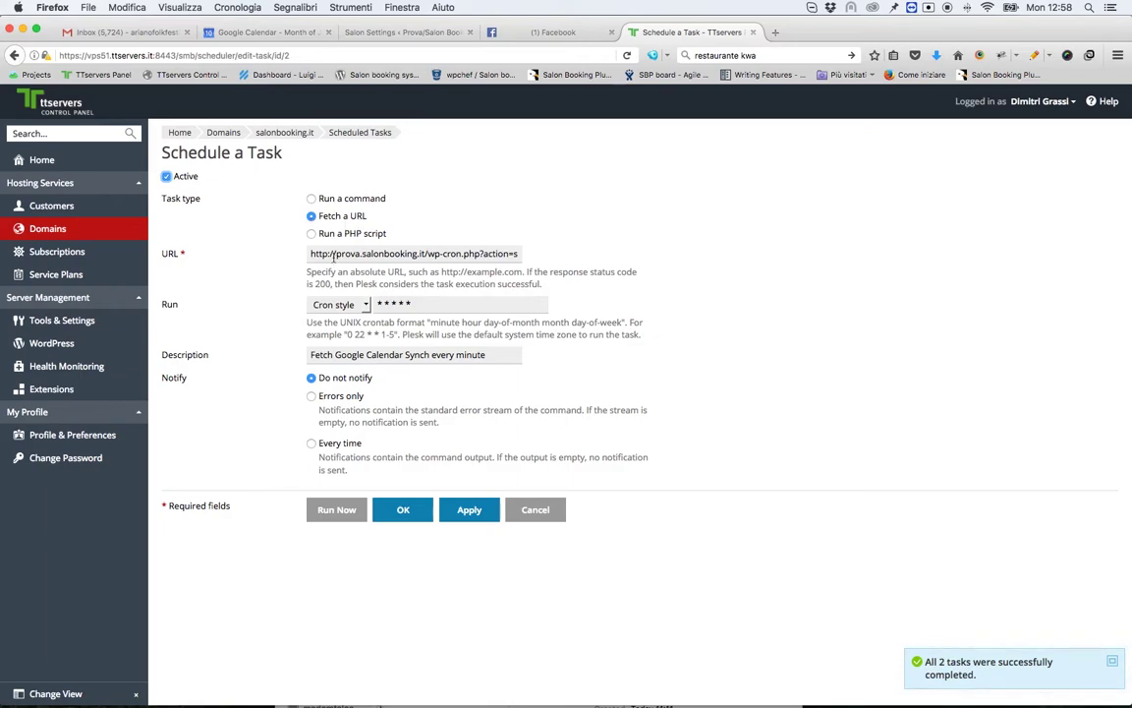
pyautogui.moveTo(307, 254); pyautogui.dragTo(599, 261)
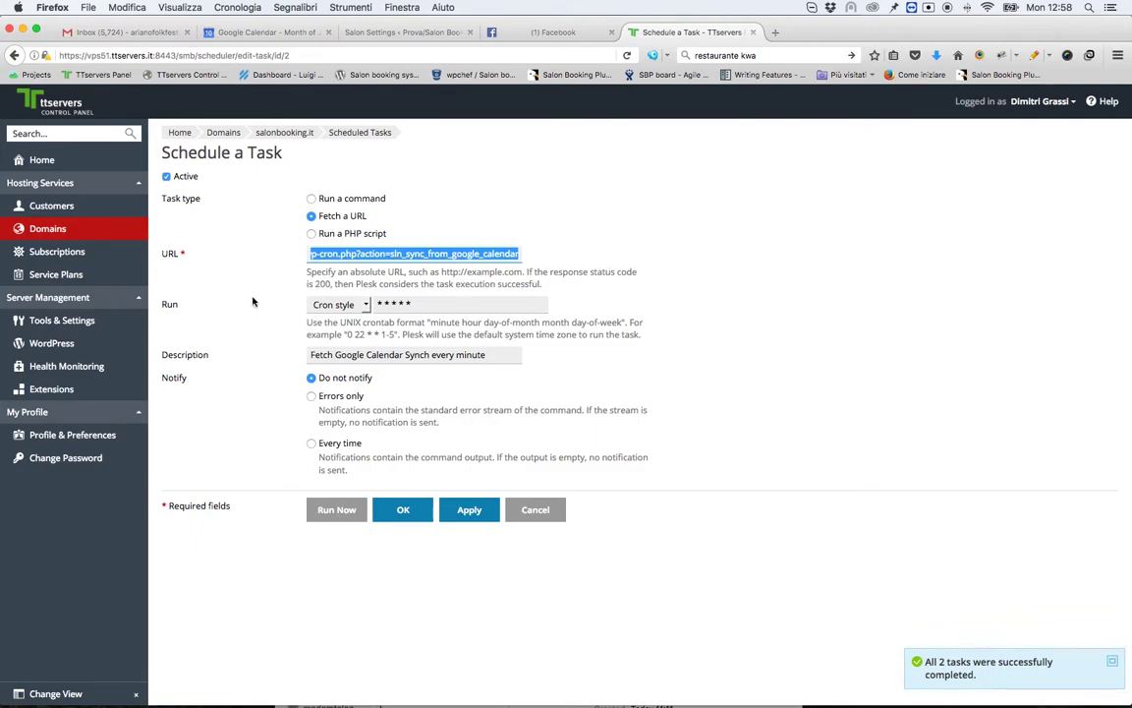
pyautogui.moveTo(413, 304); pyautogui.dragTo(368, 304)
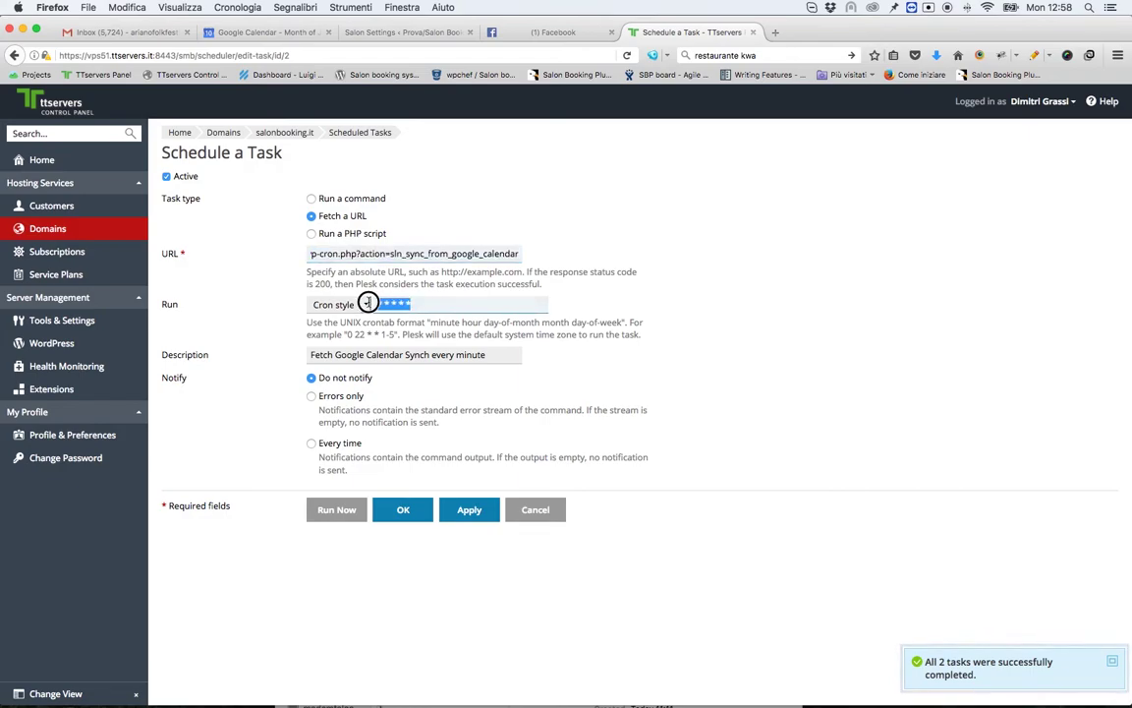
pyautogui.click(314, 283)
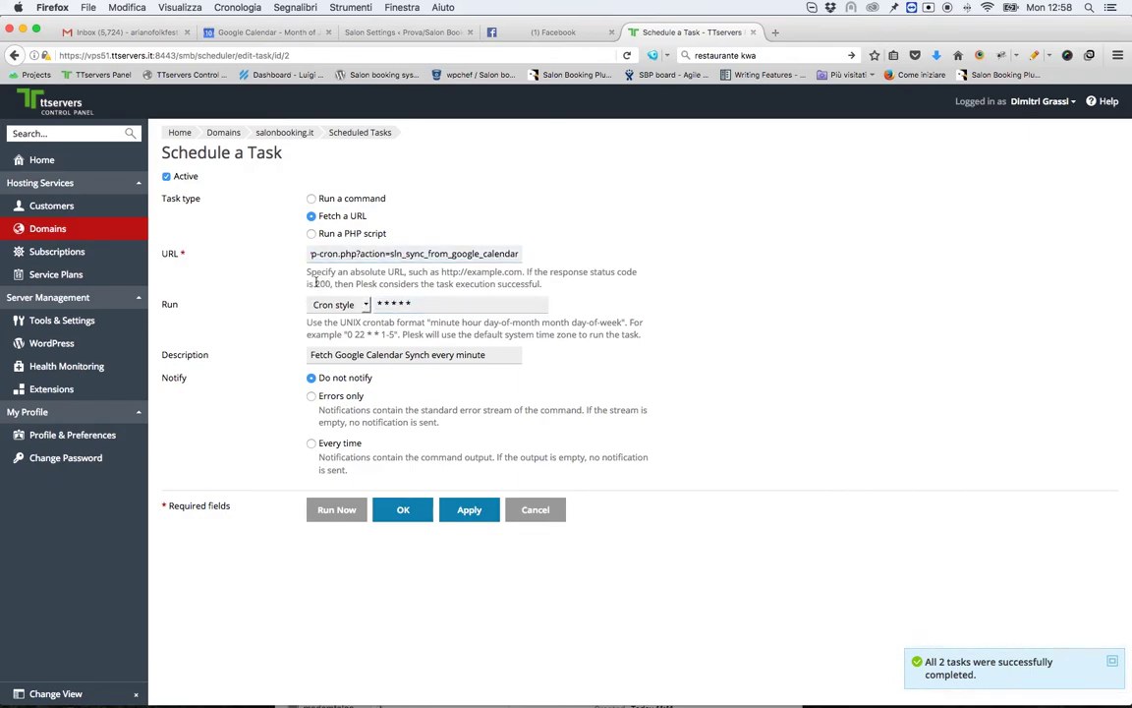
pyautogui.moveTo(421, 303); pyautogui.dragTo(330, 304)
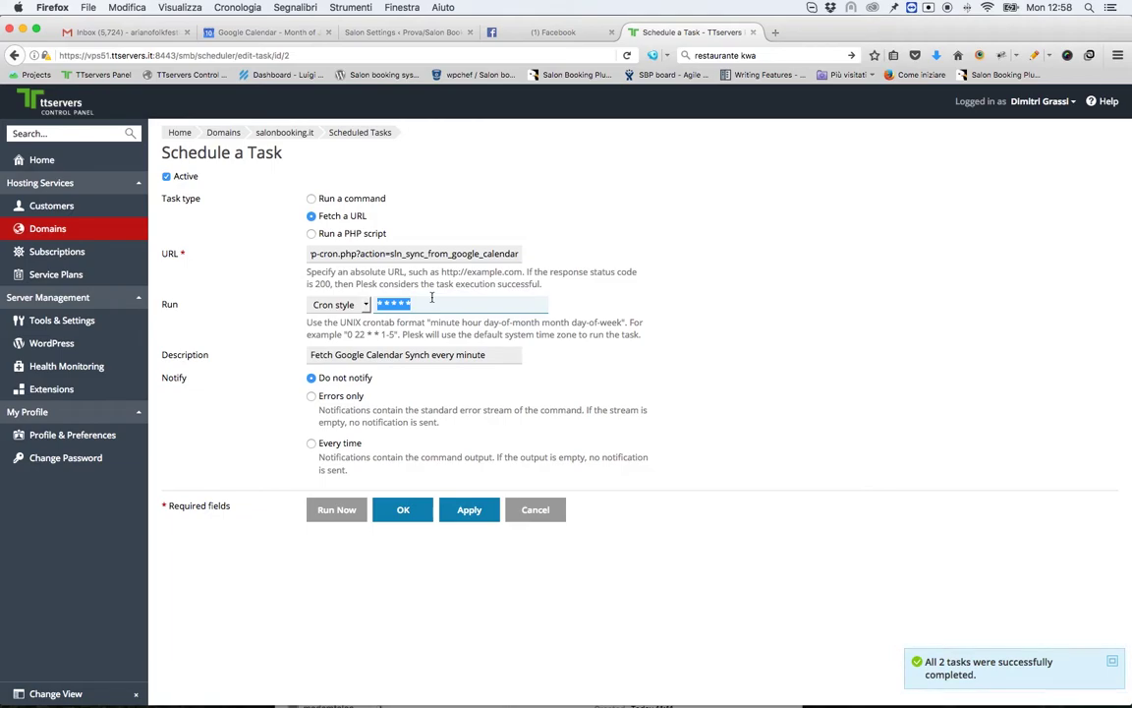
pyautogui.tripleClick(429, 254)
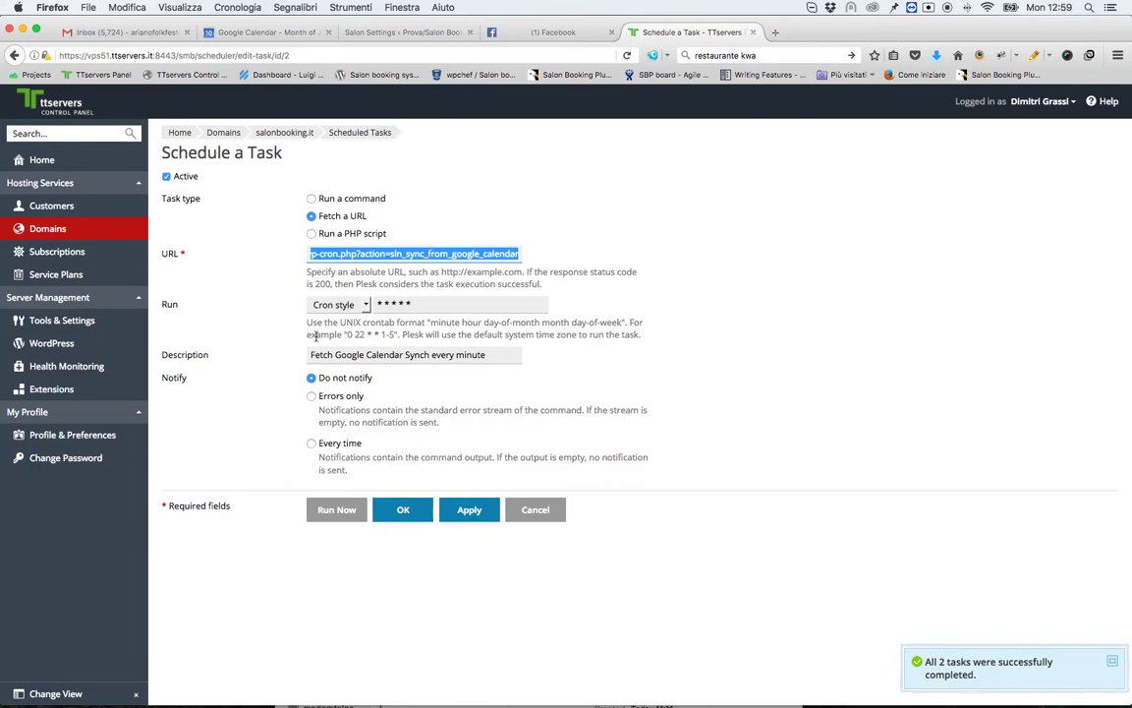
pyautogui.click(361, 133)
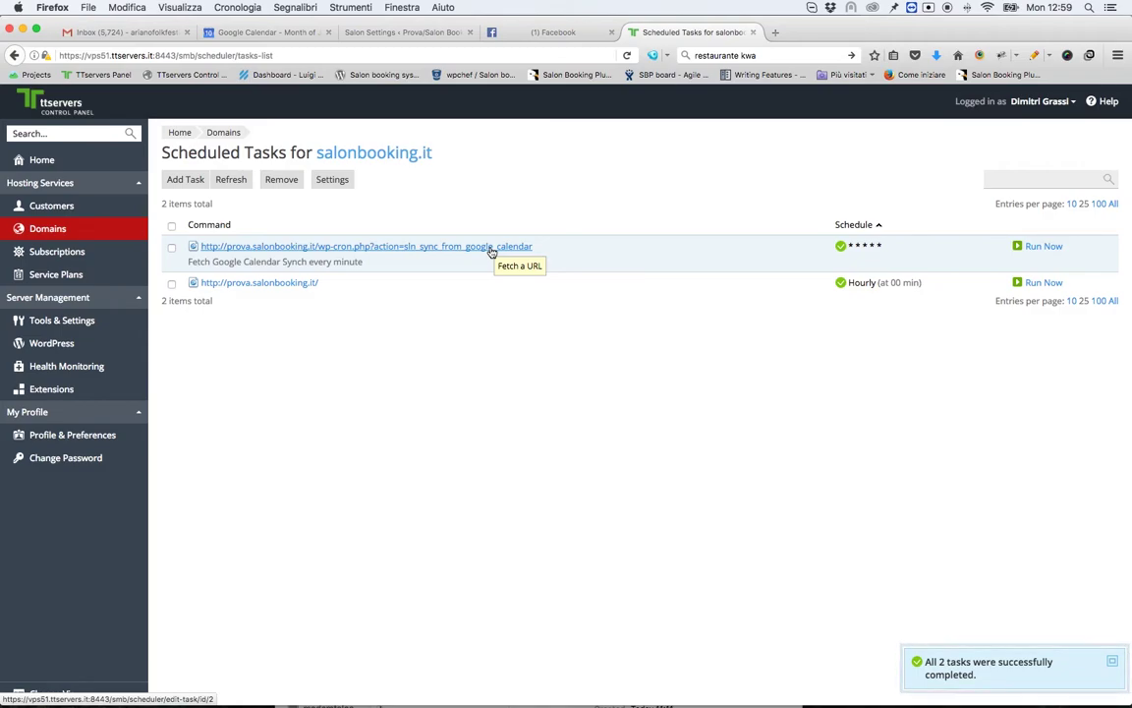
pyautogui.click(948, 9)
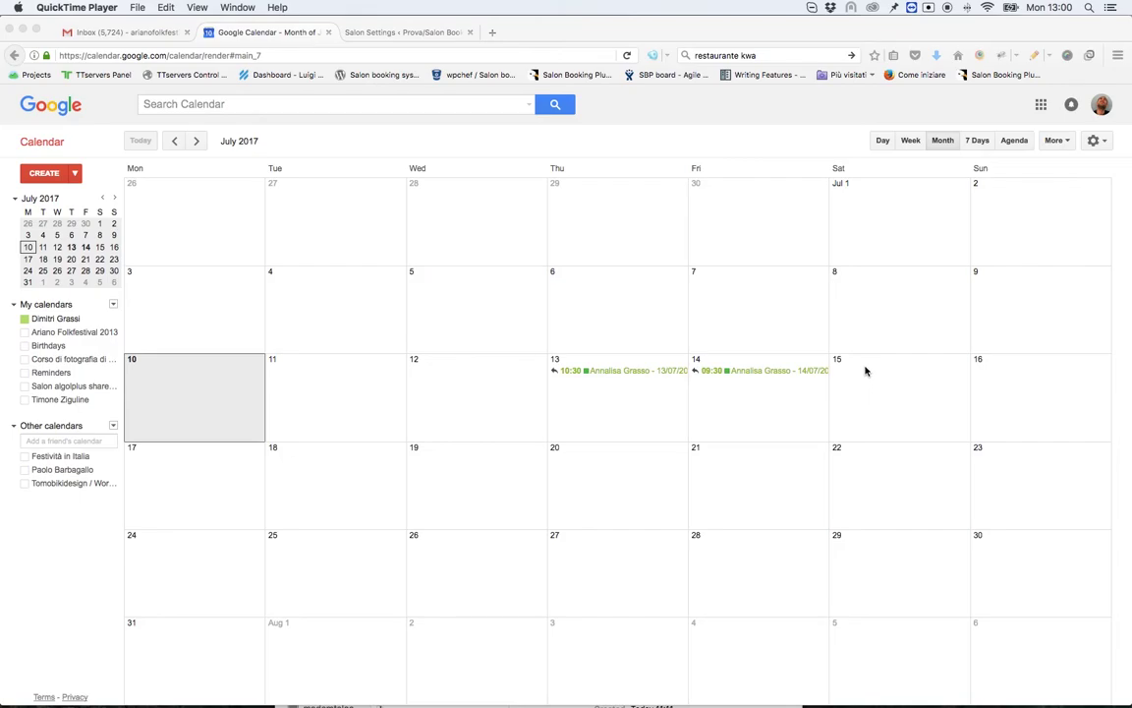
# Step: Recheck the Fri 14 booking event's details, then start a new event on Saturday, July 15
pyautogui.click(773, 372)
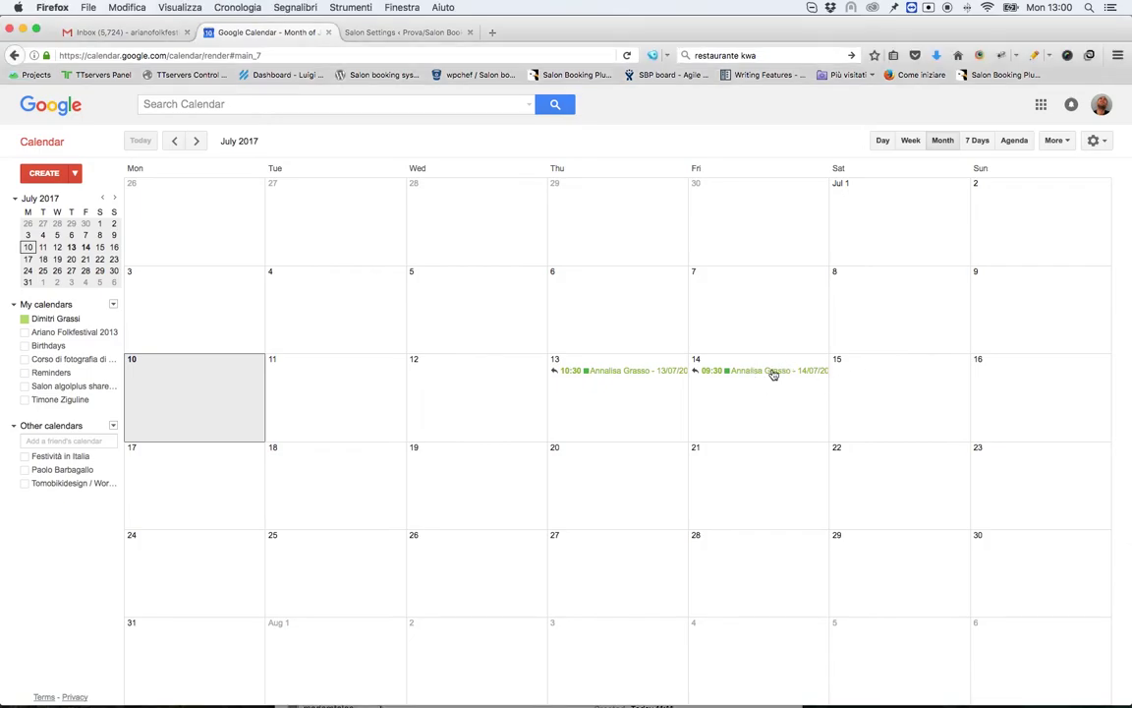
pyautogui.click(773, 371)
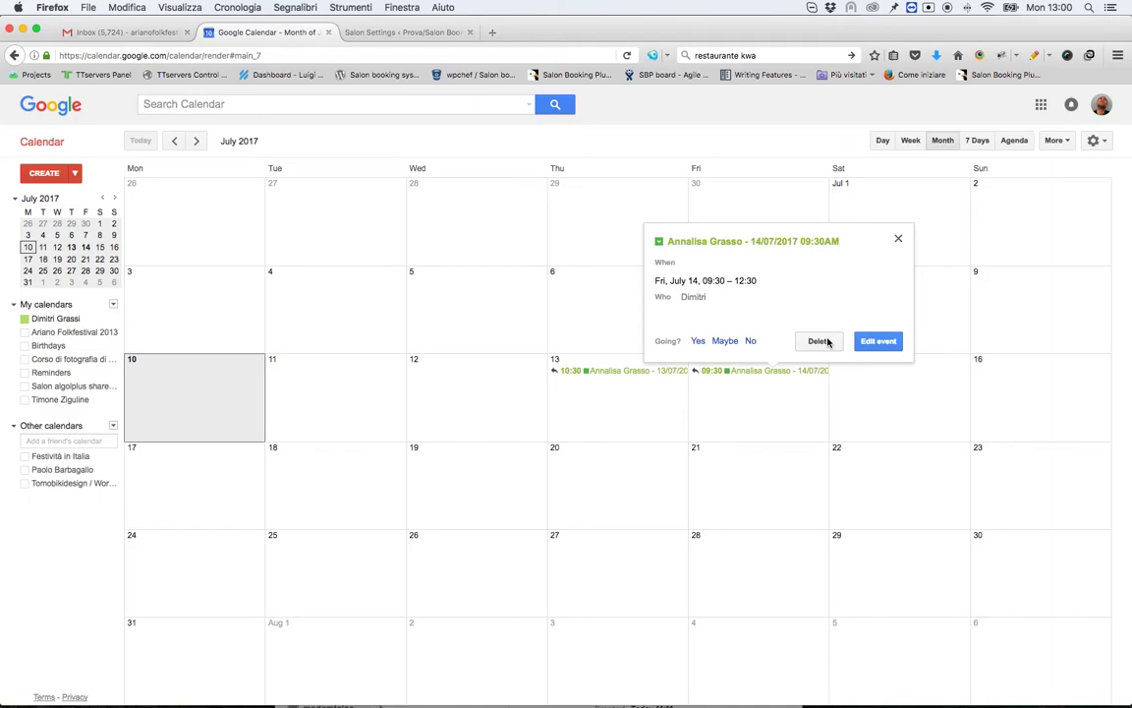
pyautogui.click(870, 341)
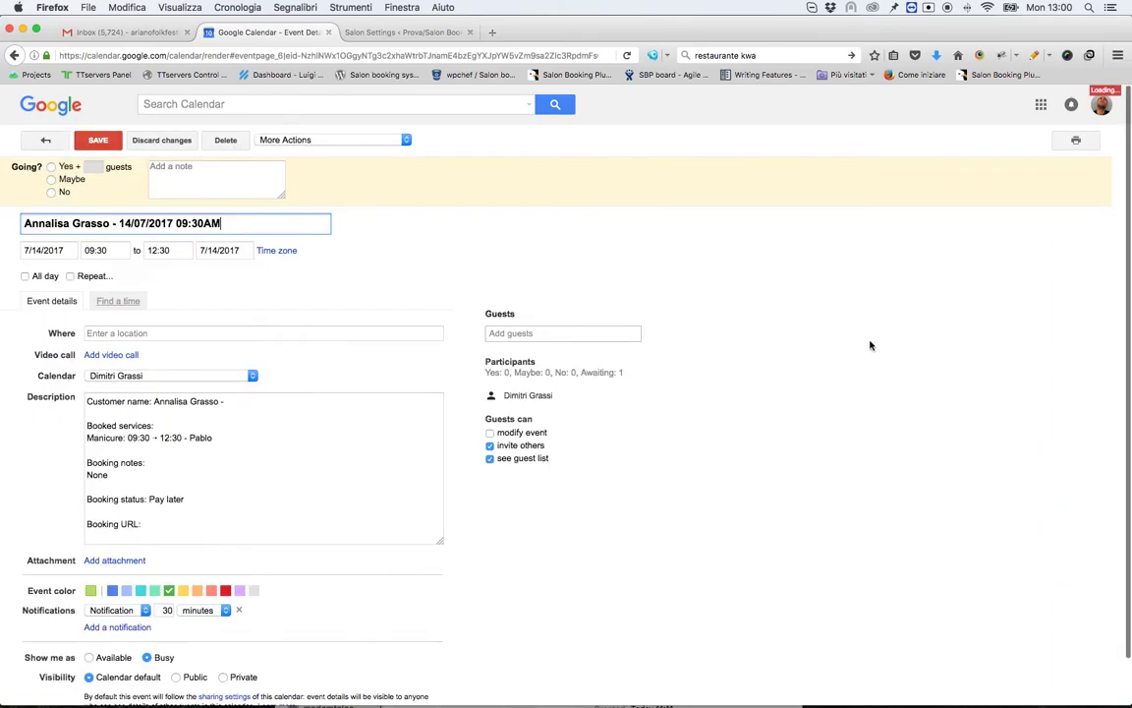
pyautogui.click(29, 140)
pyautogui.click(880, 393)
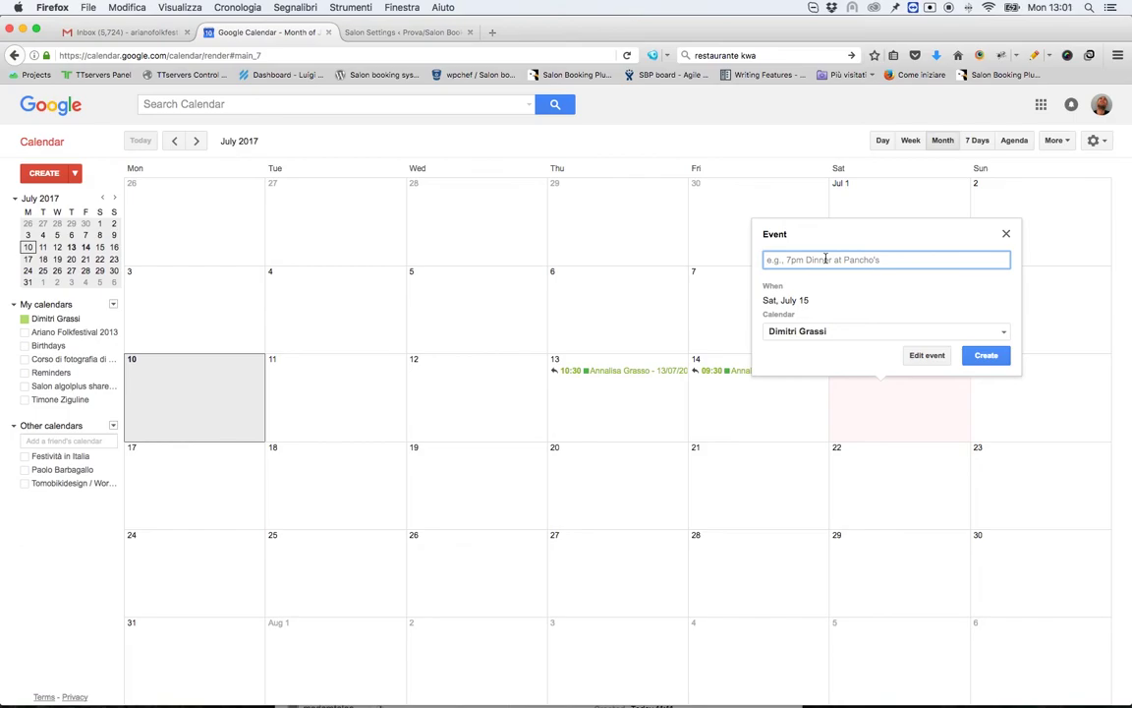
# Step: Title the July 15 event '10.00, <customer>, Massage', correct the surname, and create it
pyautogui.write('10.00')
pyautogui.write('ce')
pyautogui.press('BackSpace')
pyautogui.press('BackSpace')
pyautogui.press('BackSpace')
pyautogui.press('BackSpace')
pyautogui.press('BackSpace')
pyautogui.press('BackSpace')
pyautogui.press('BackSpace')
pyautogui.write('Massage')
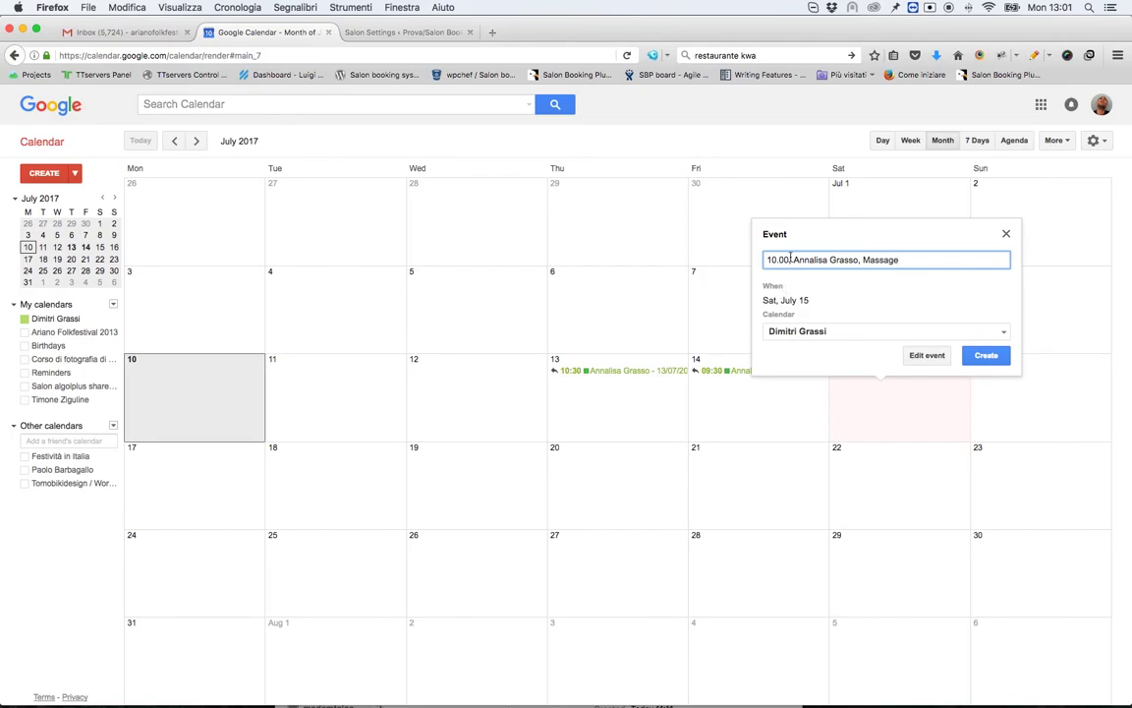
pyautogui.click(854, 260)
pyautogui.press('BackSpace')
pyautogui.write('i')
pyautogui.click(985, 356)
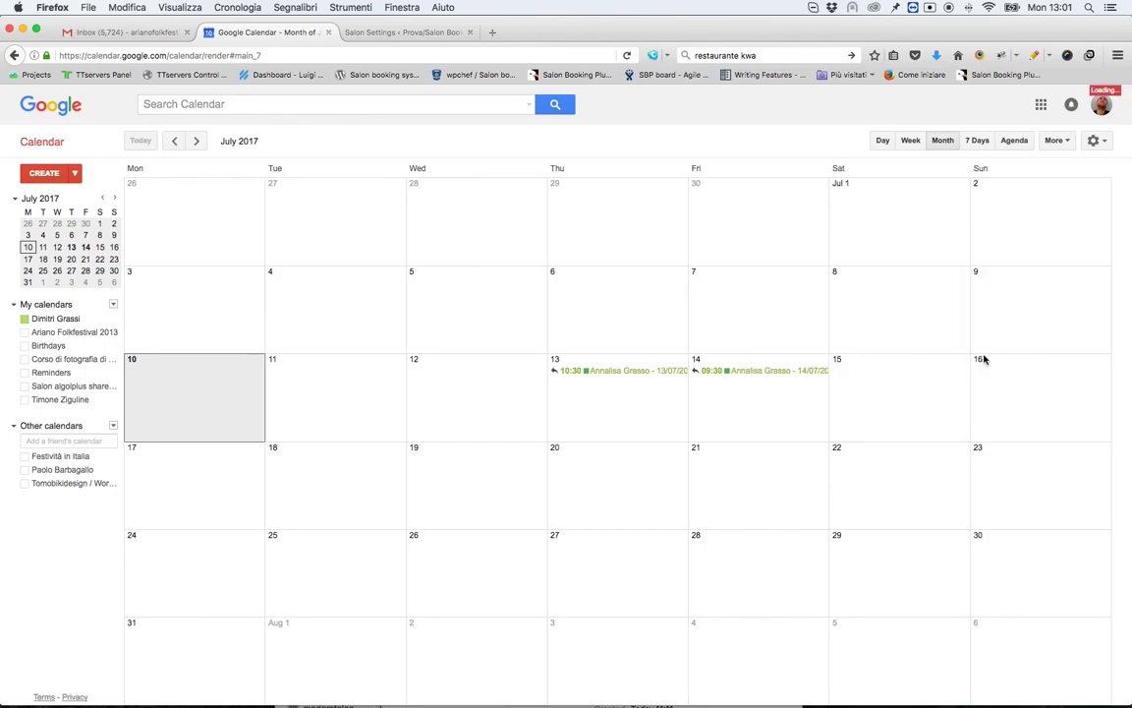